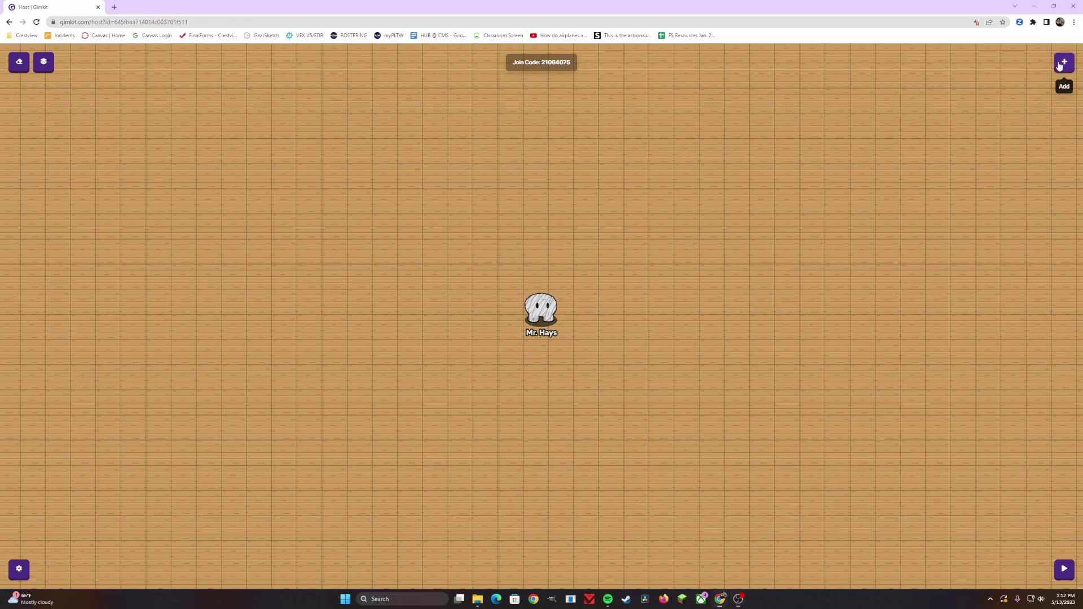
- Add a Starting Inventory device from Devices > Starting Devices and place it above the character
click(1062, 66)
click(888, 238)
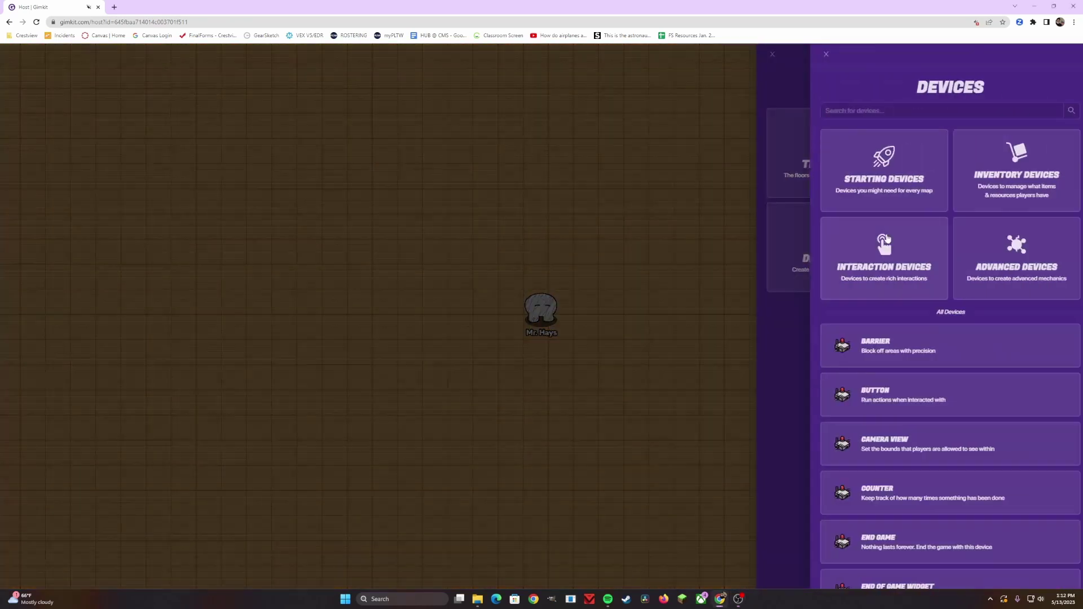
click(890, 159)
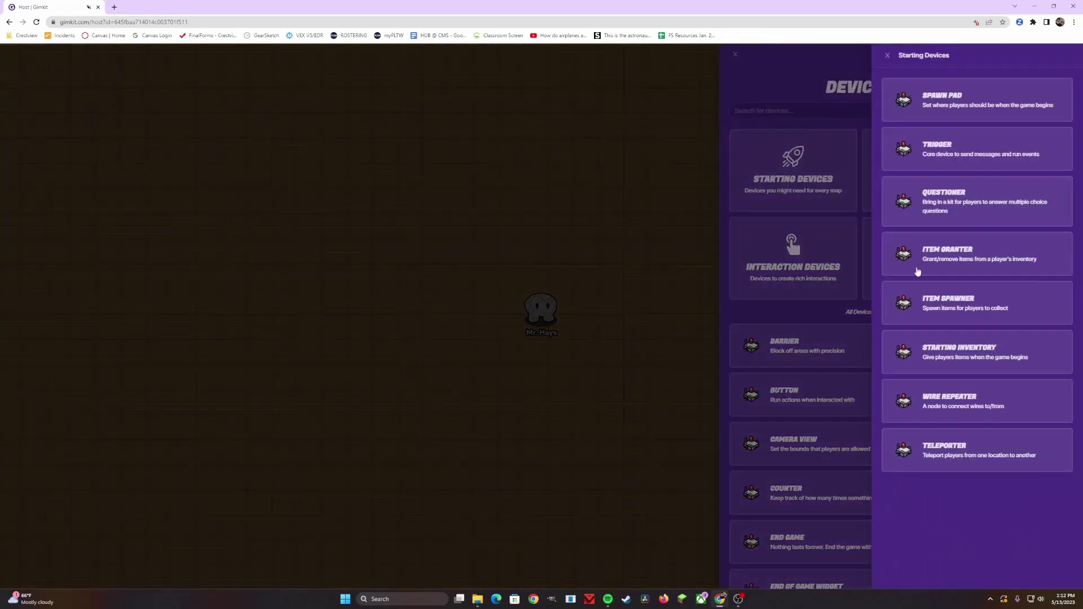
click(984, 353)
click(544, 162)
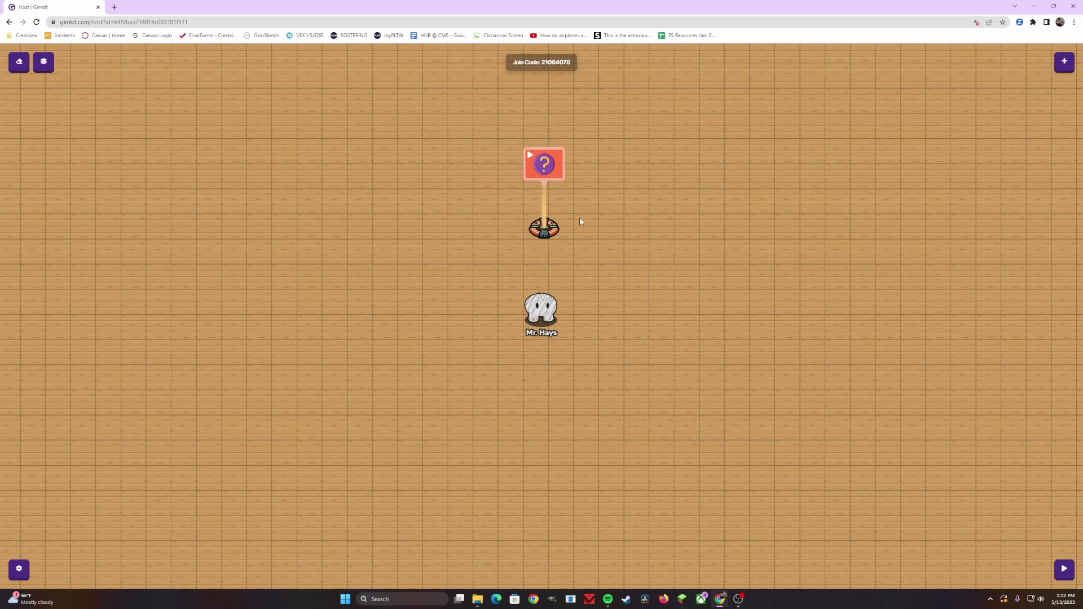
- Make the device grant Snowball Launcher (Common), amount 1, then close its settings
click(549, 230)
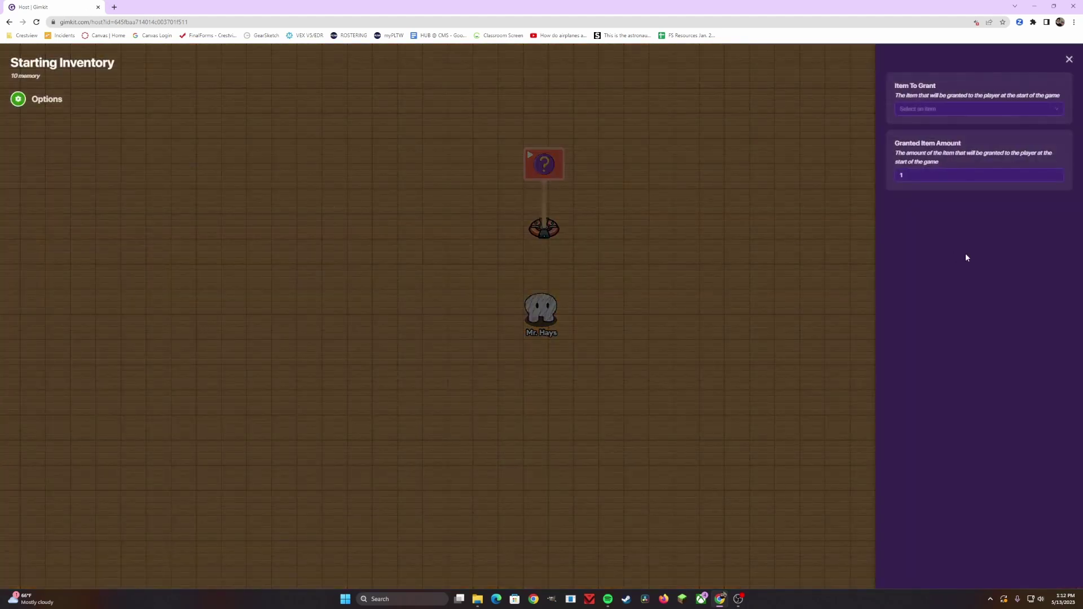
click(983, 109)
click(956, 175)
click(953, 109)
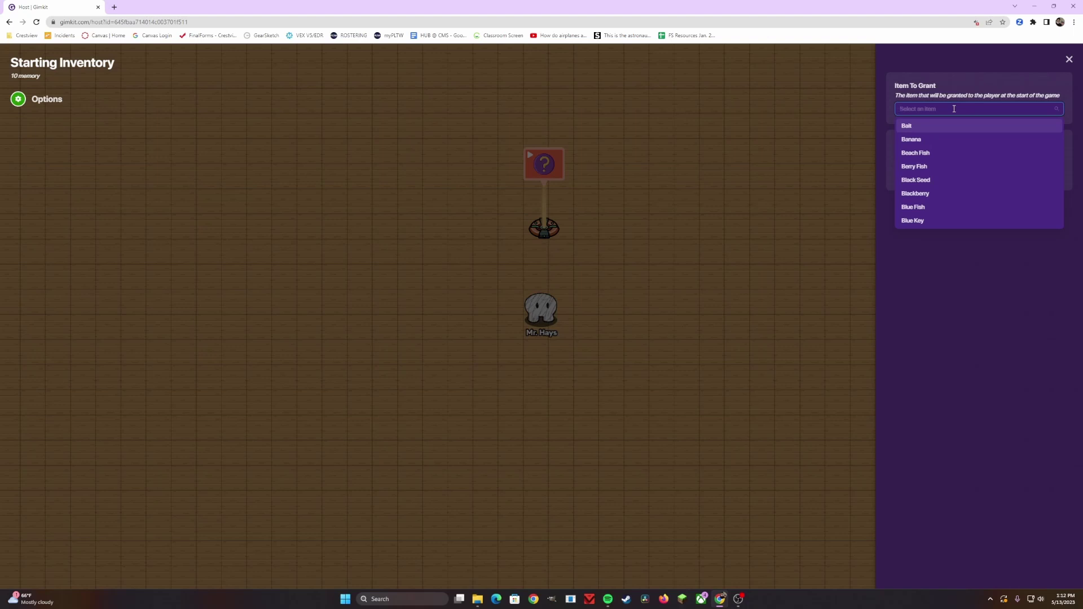
text(snow)
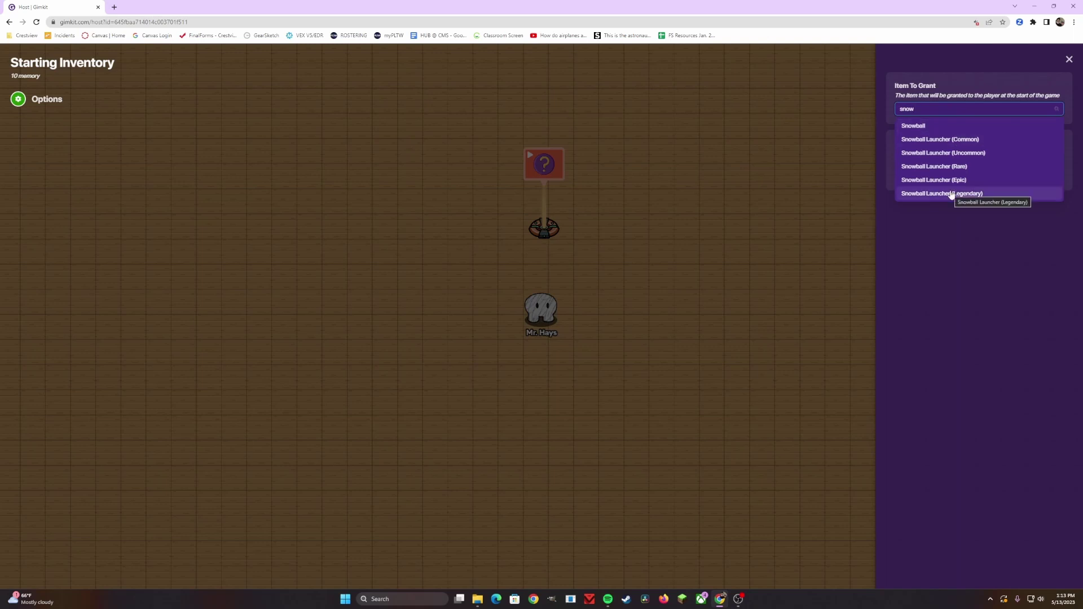
click(948, 139)
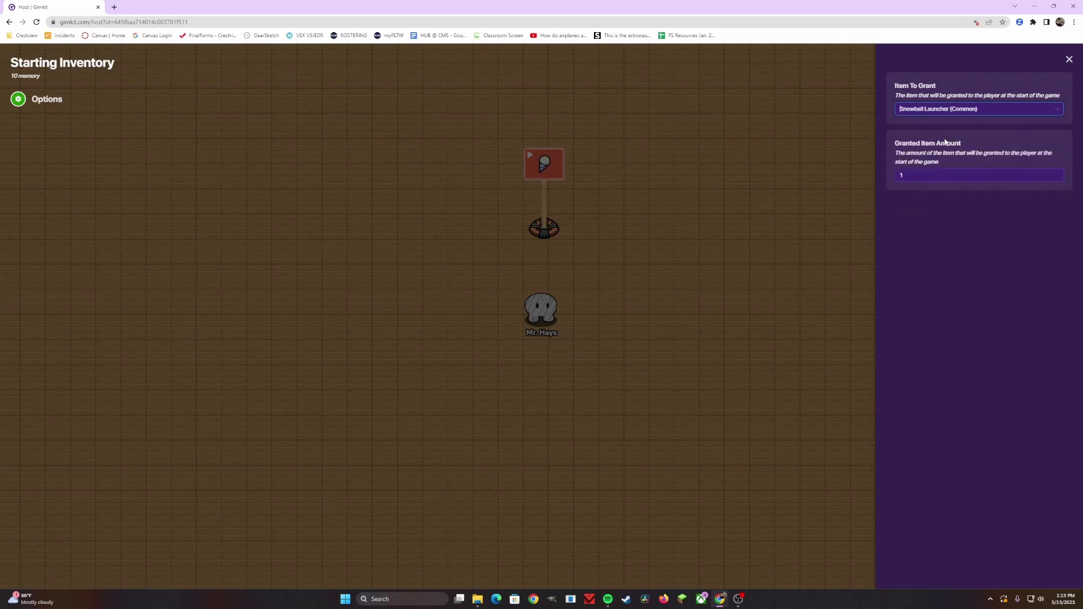
click(928, 176)
key(Escape)
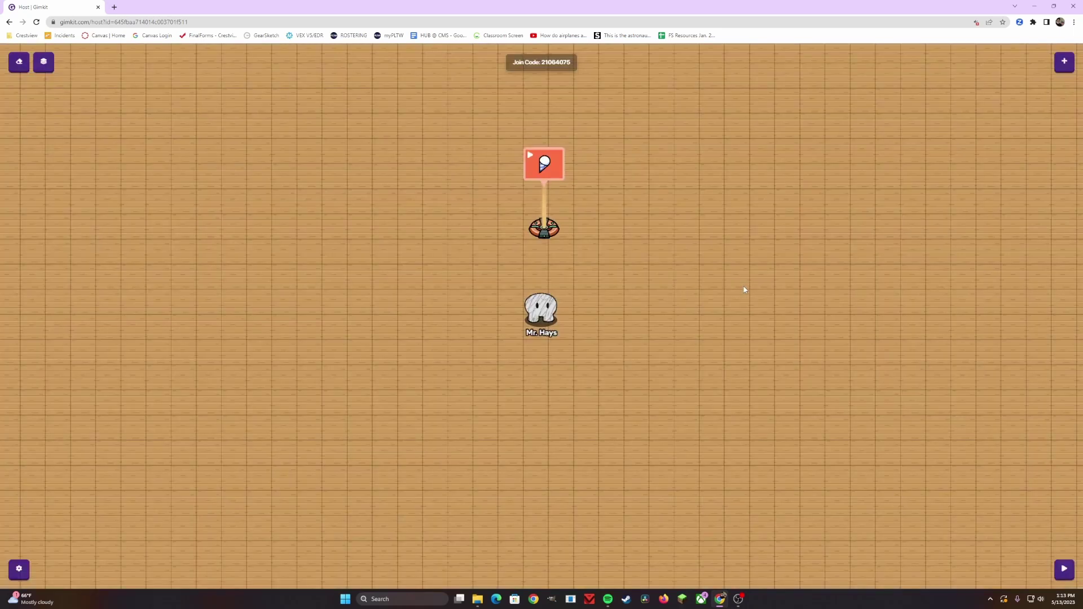
- Start a live game, equip the Snowball Launcher, and fire snowballs while walking around
click(1063, 569)
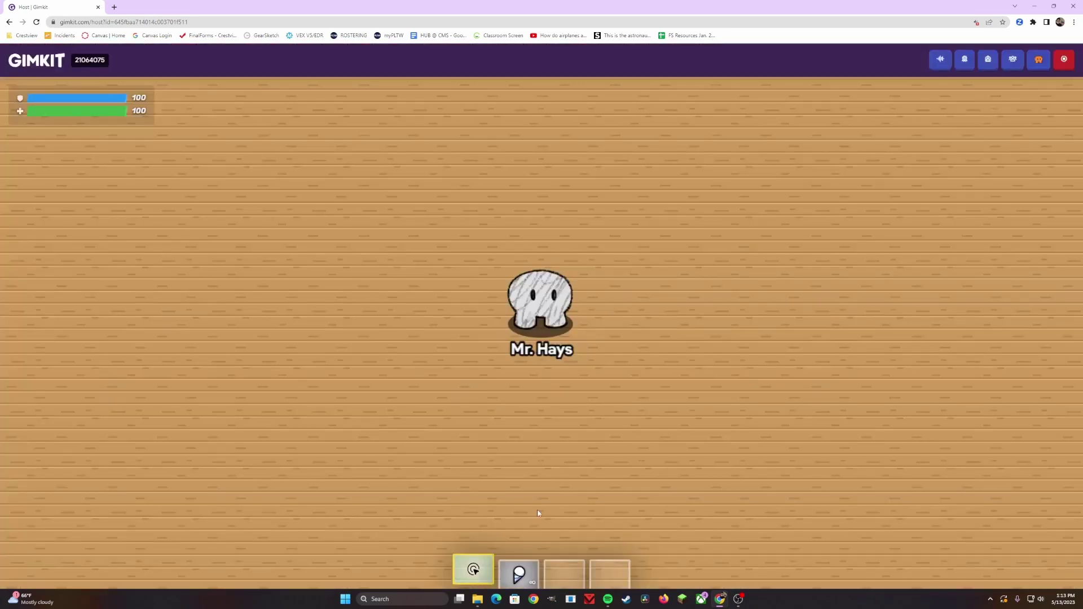
click(518, 571)
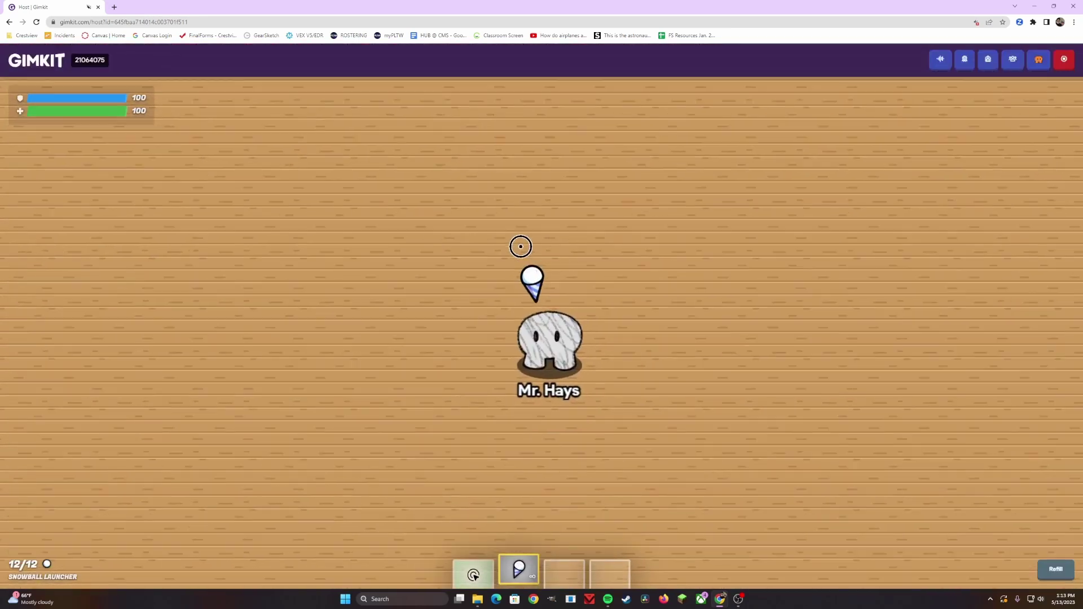
key(d)
click(387, 271)
click(386, 271)
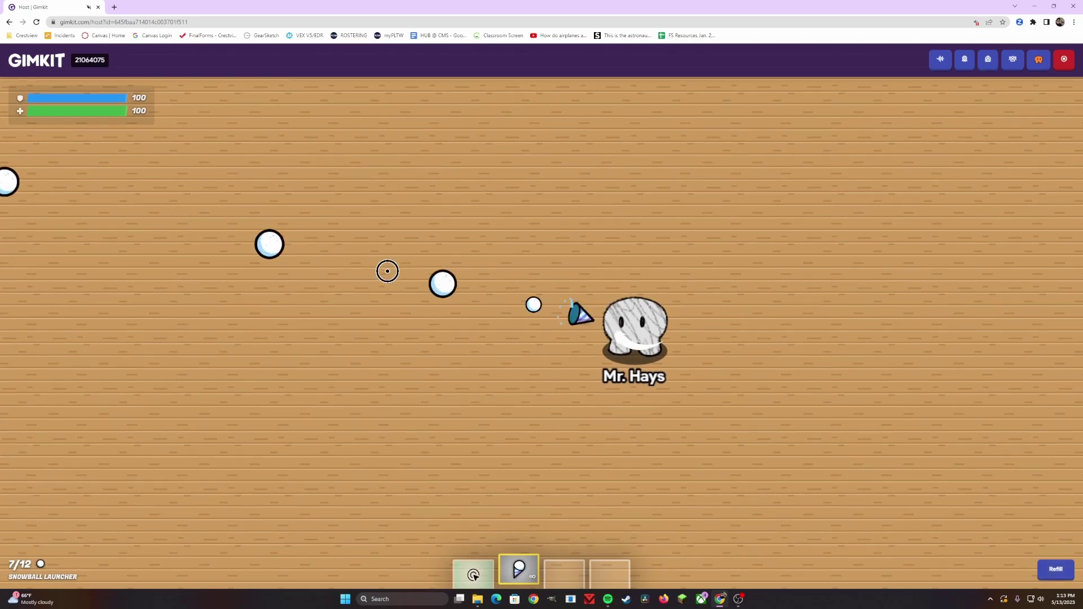
click(387, 271)
key(a)
click(648, 286)
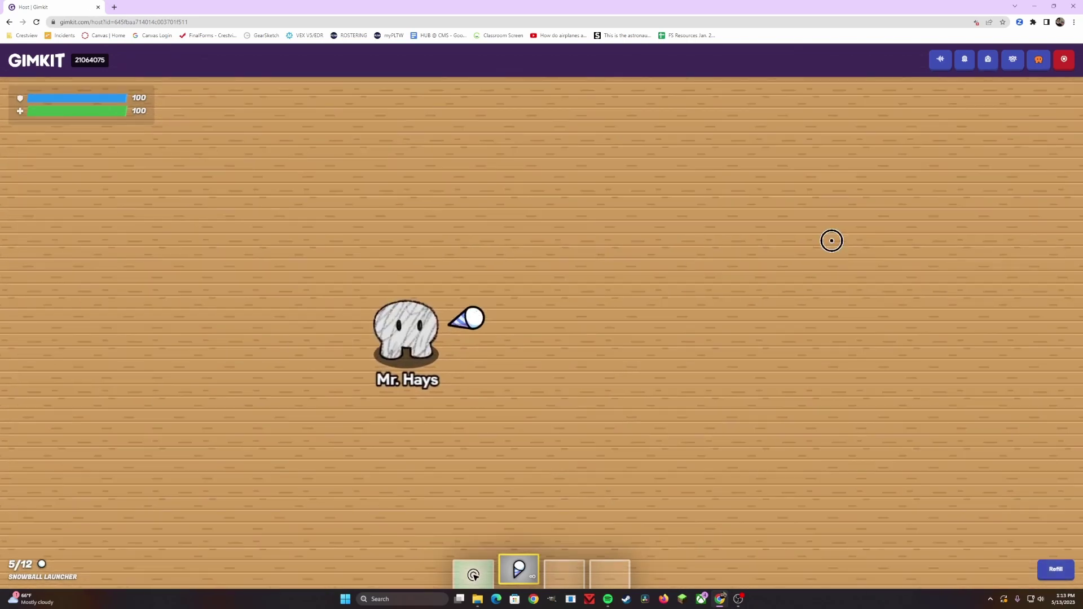
key(d)
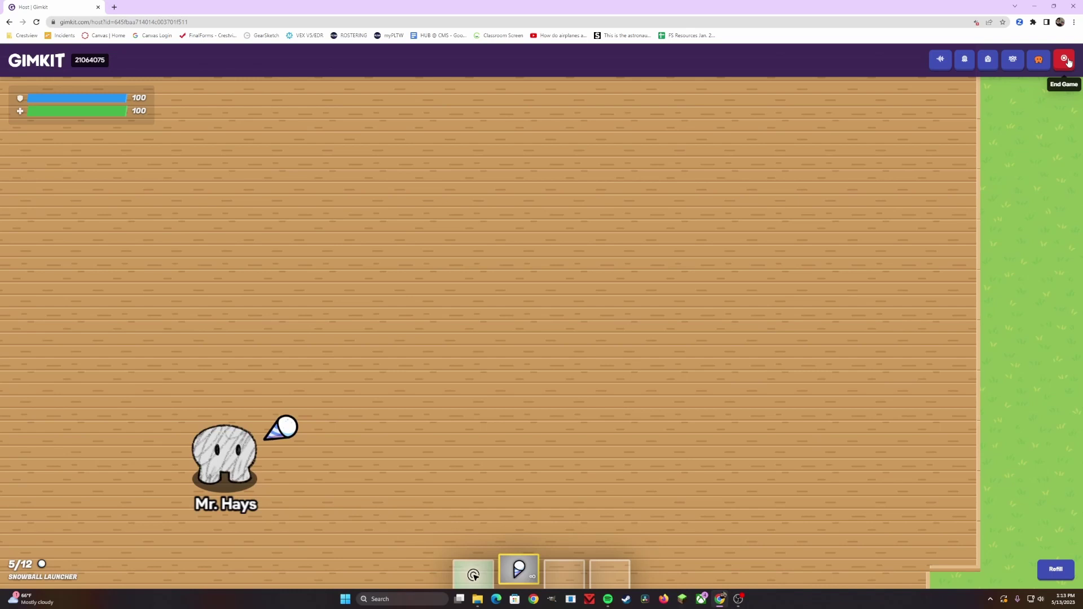